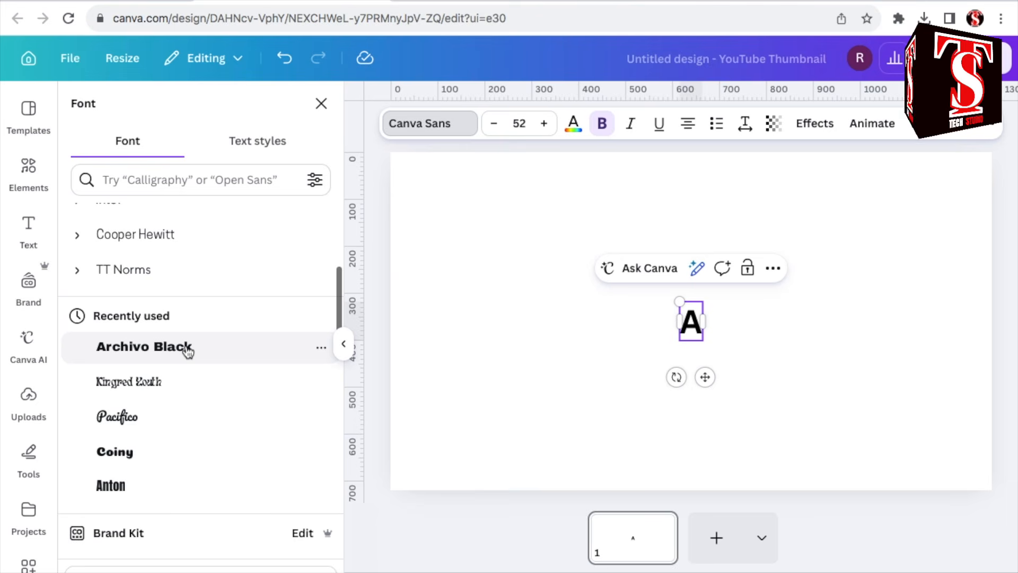
Set the letter A in Archivo Black, enlarge it to about size 421 and place it left of the page centre.
left_click(188, 351)
left_click_drag(680, 301, 568, 213)
left_click_drag(702, 340, 807, 493)
left_click(859, 370)
left_click(707, 352)
left_click_drag(707, 352, 593, 316)
left_click(447, 297)
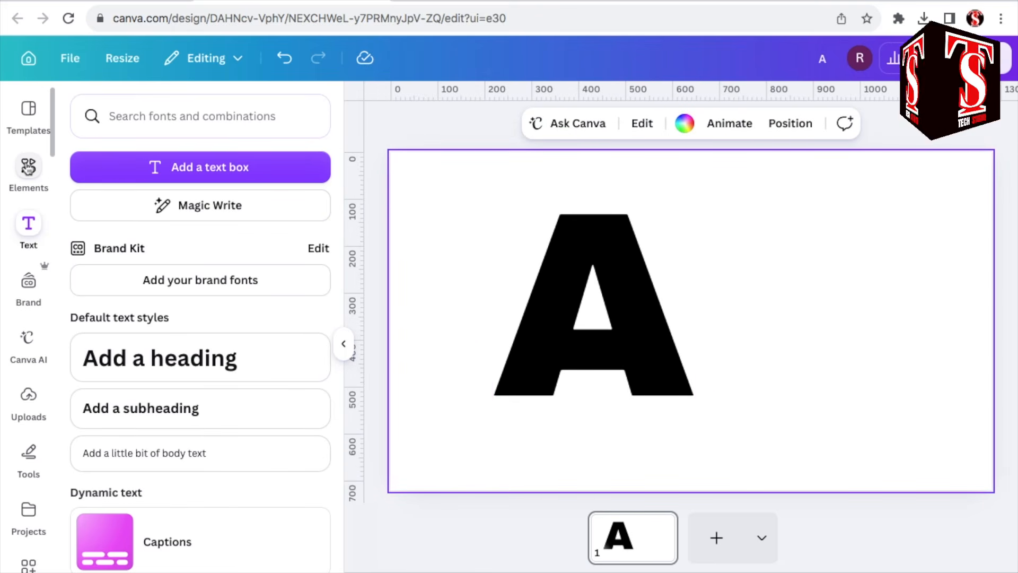
Add the recently used square element to the page and colour it black.
left_click(28, 167)
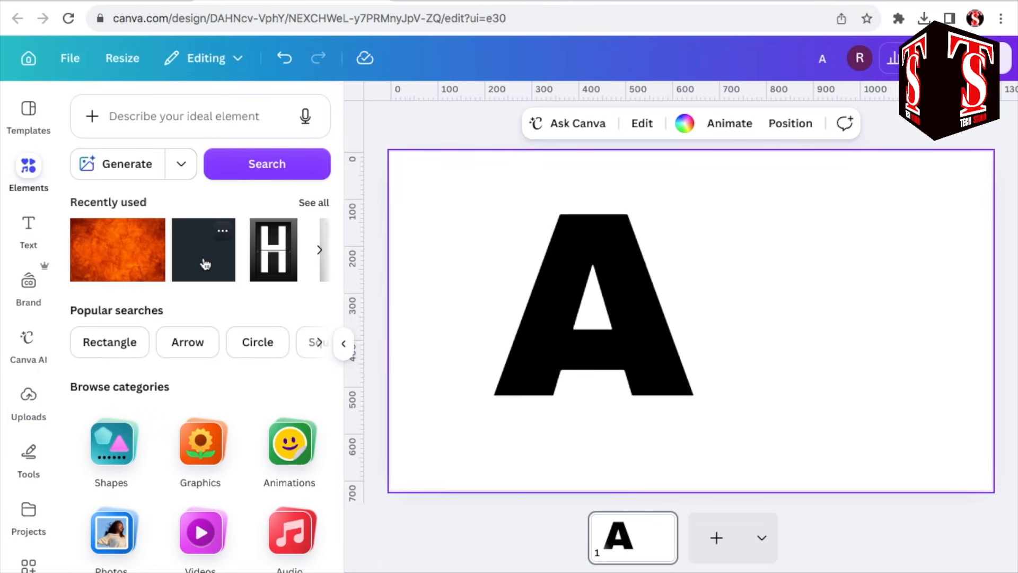
left_click(205, 264)
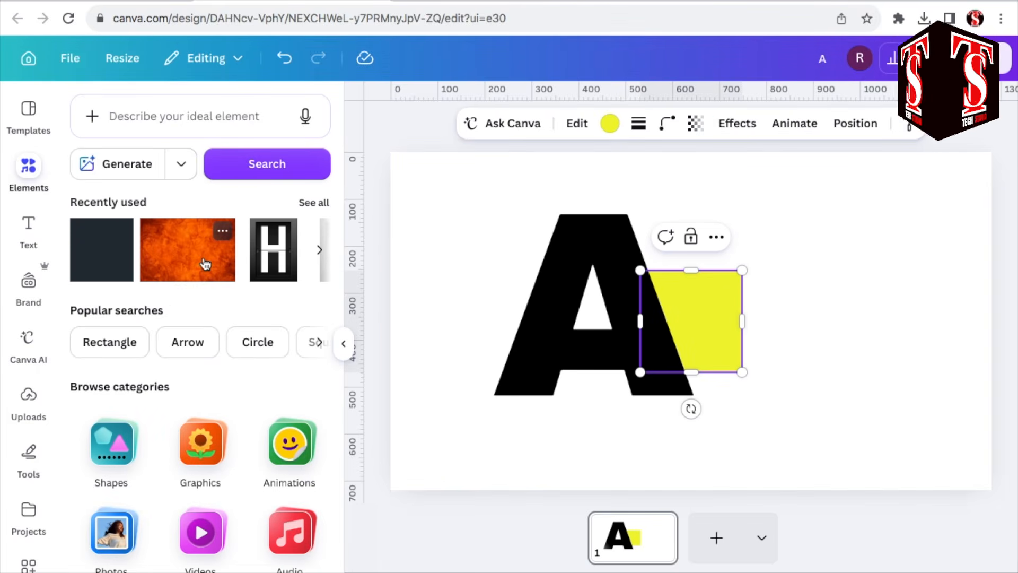
left_click(610, 124)
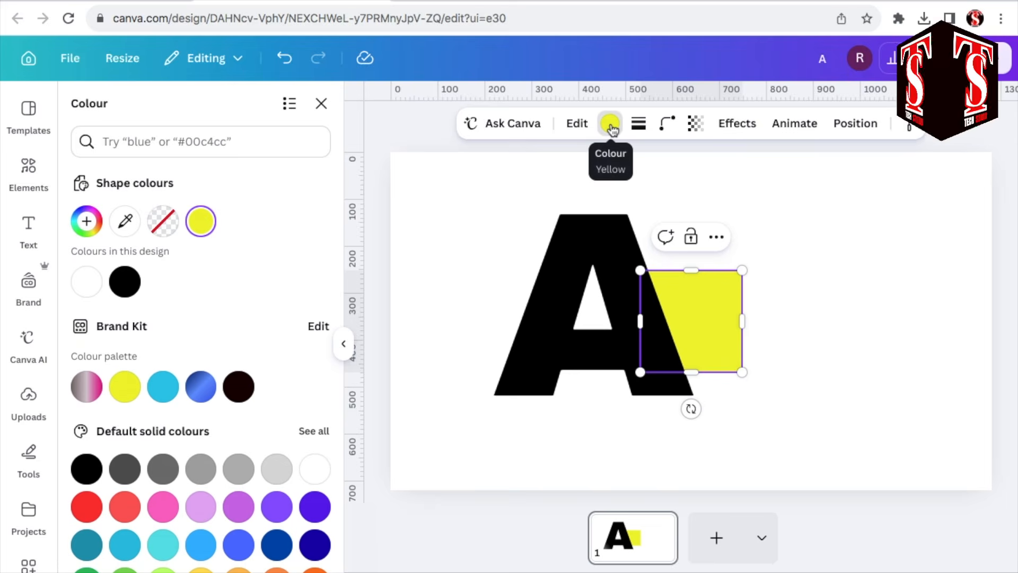
left_click(125, 282)
Stretch the black square into a wide block overlapping the A's right leg and matching the letter's top and bottom edges.
left_click_drag(742, 321, 877, 320)
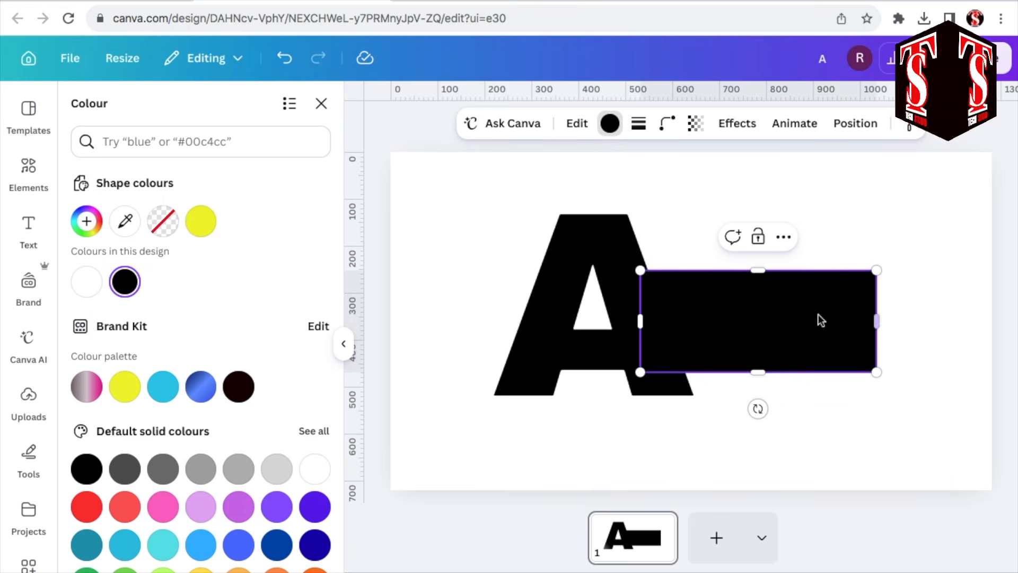
left_click_drag(761, 272, 756, 212)
mouse_move(638, 289)
left_mouse_down()
mouse_move(626, 289)
mouse_move(648, 295)
left_mouse_up()
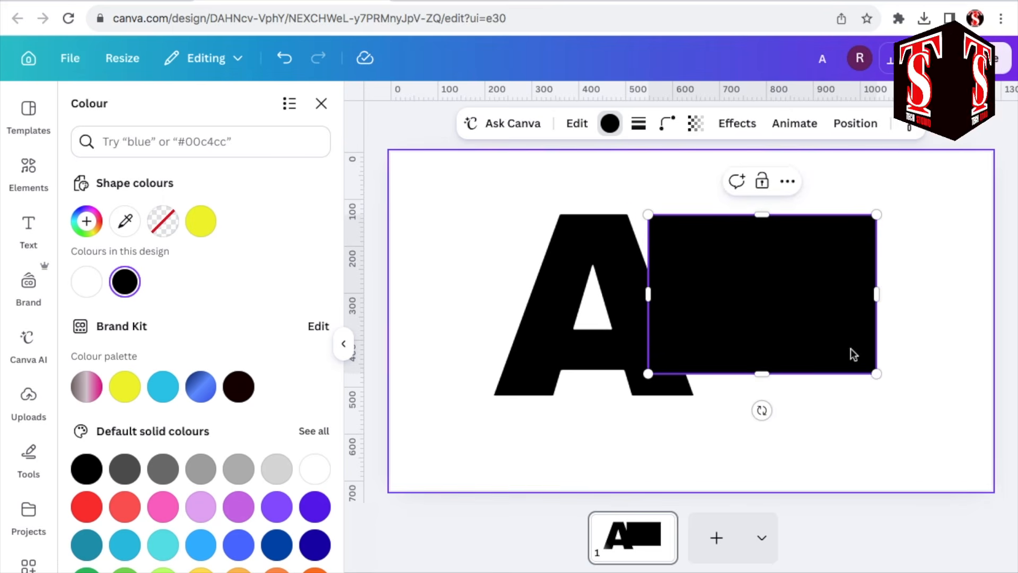
left_click_drag(765, 374, 763, 395)
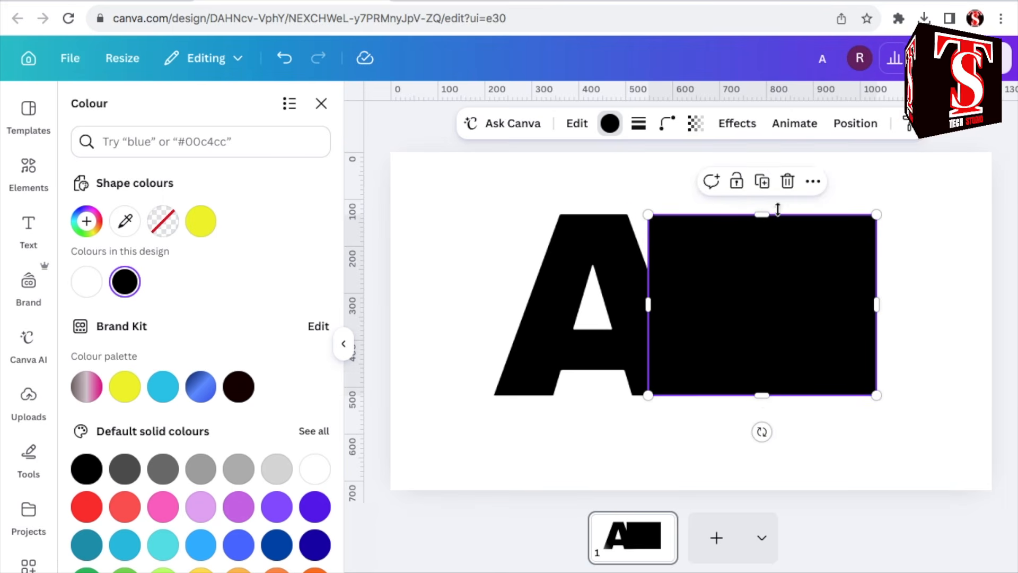
Duplicate the black block, shrink the copy and fill the gap between the A's upper right side and the block.
left_click(762, 181)
left_click_drag(883, 312, 765, 309)
left_click_drag(708, 402, 710, 270)
left_click_drag(705, 249, 685, 252)
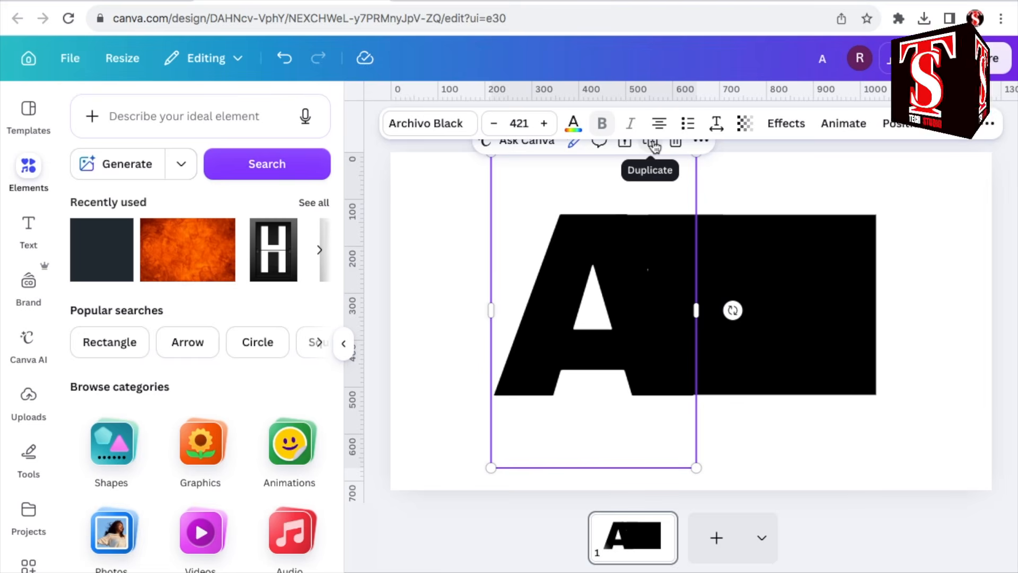
Duplicate the A, colour the copy white, change its text to S and move it over the black block.
left_click(654, 143)
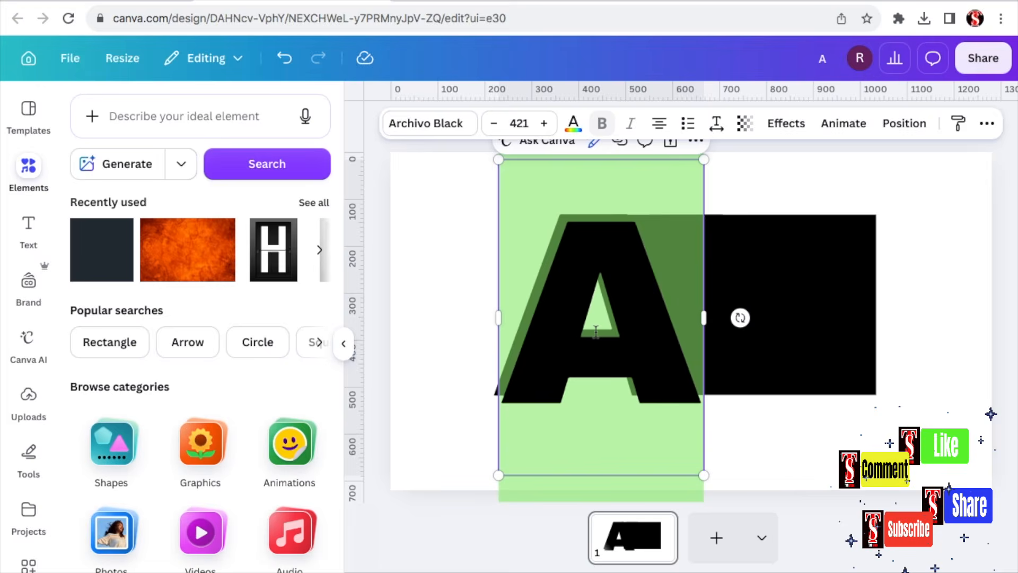
left_click(574, 127)
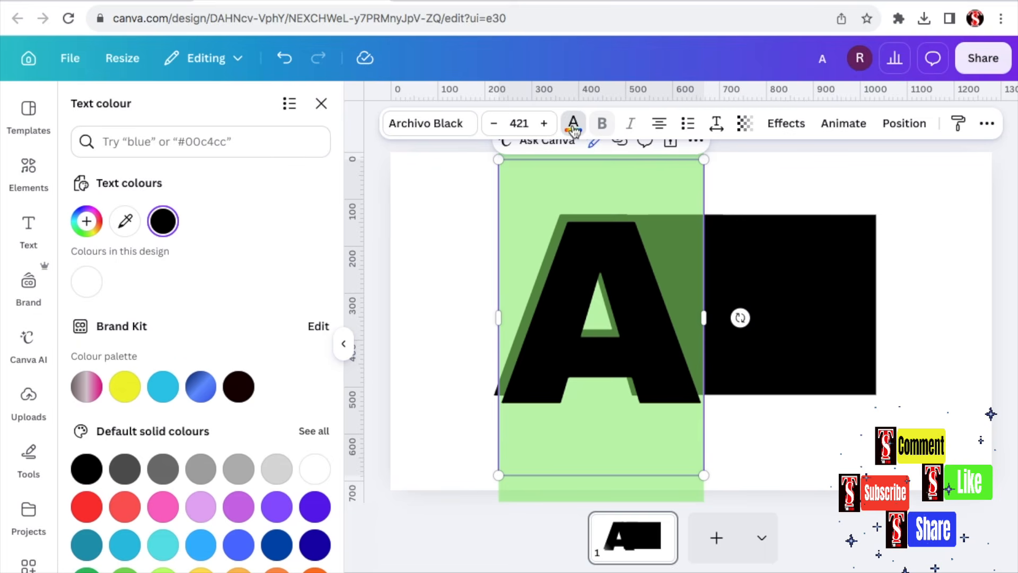
left_click(86, 285)
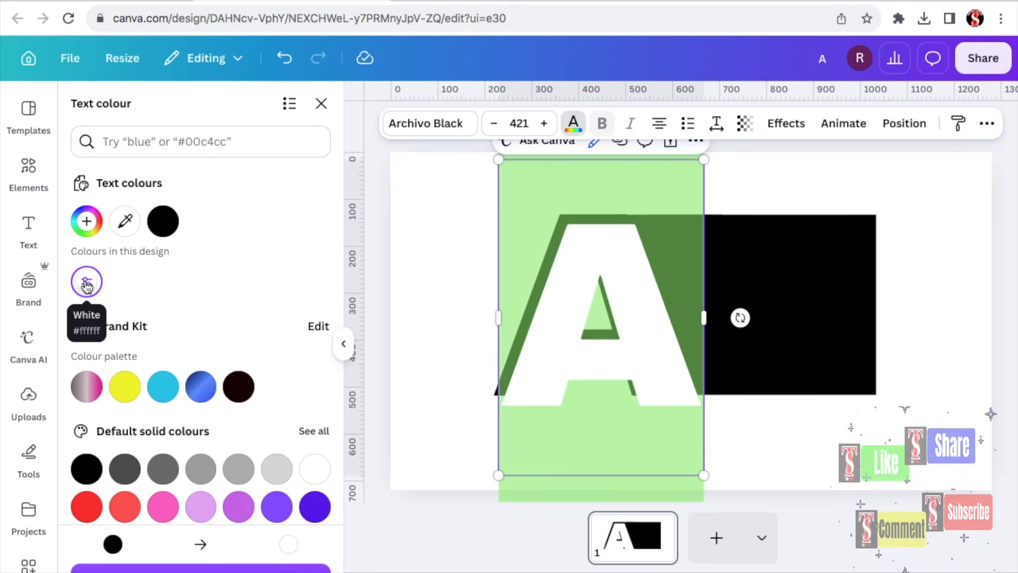
type("S")
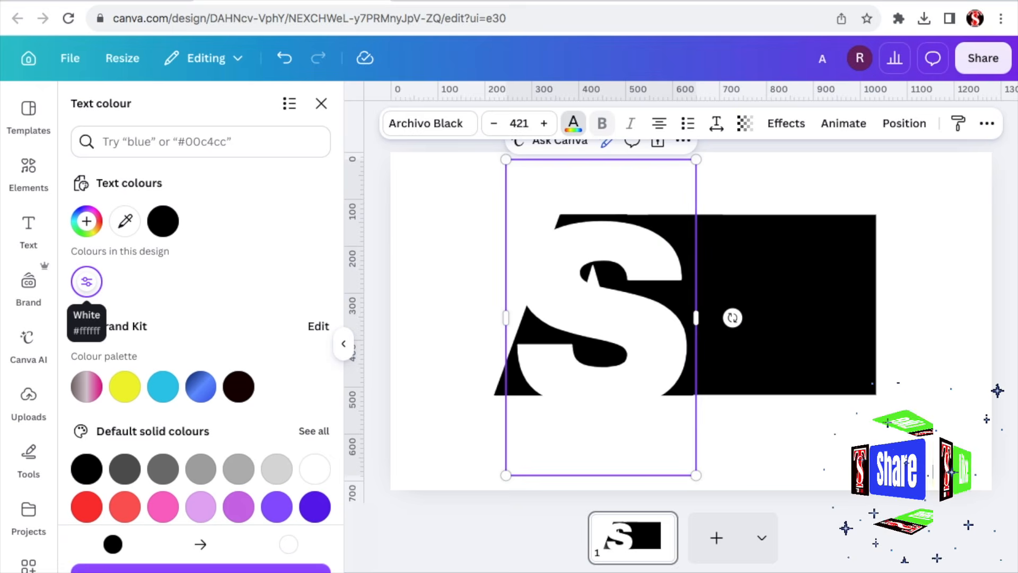
left_click_drag(652, 326, 735, 328)
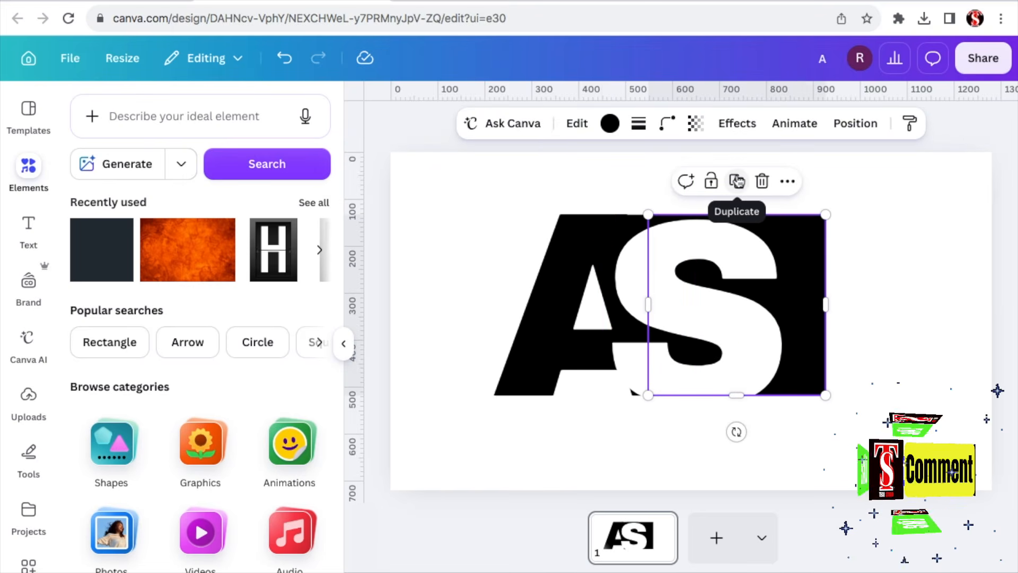
Duplicate the black block, colour the copy white and reshape it into a wide strip covering the logo's top edge.
left_click(737, 181)
left_click(610, 123)
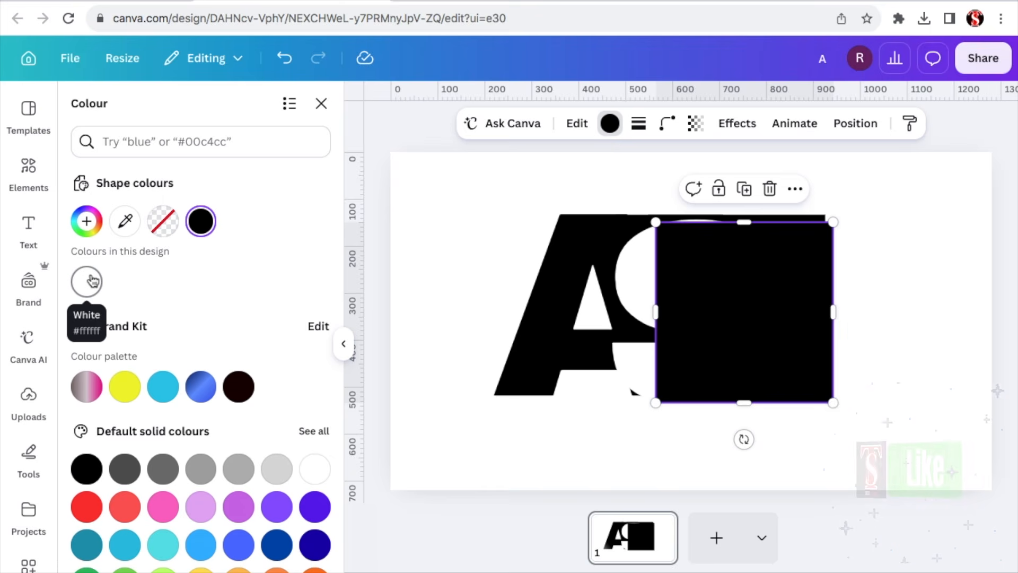
left_click(88, 281)
left_click_drag(655, 312, 516, 321)
left_click_drag(672, 402, 672, 311)
left_click_drag(689, 270, 695, 177)
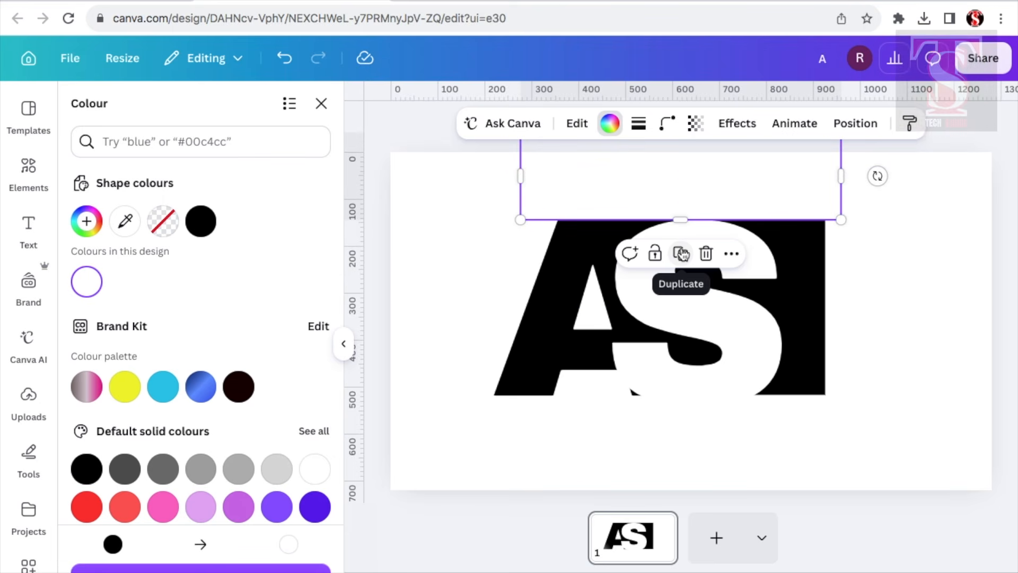
Duplicate the white strip and place the copy over the right side of the black block to trim it beside the S.
left_click(682, 254)
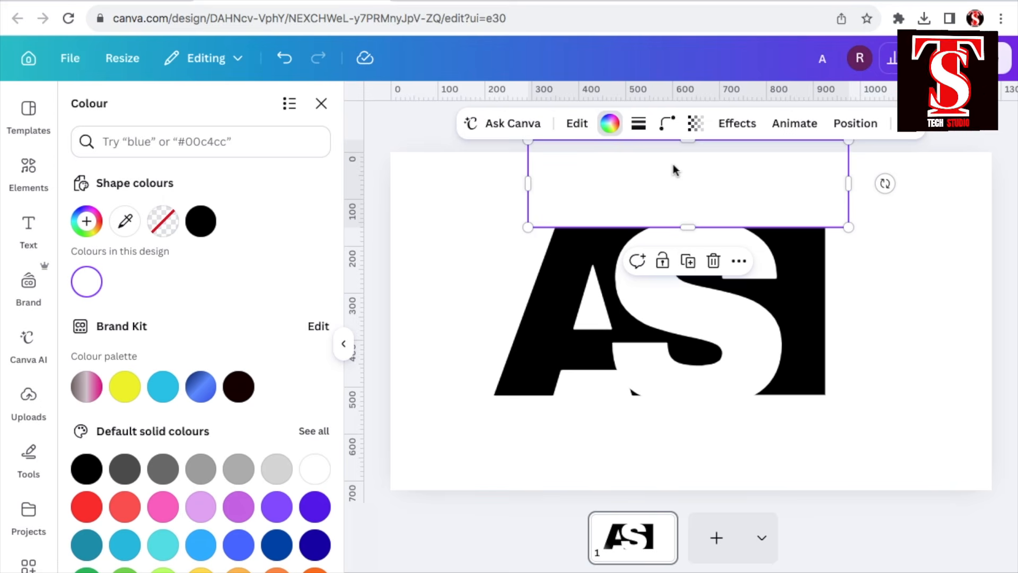
left_click_drag(674, 185, 814, 212)
left_click(421, 170)
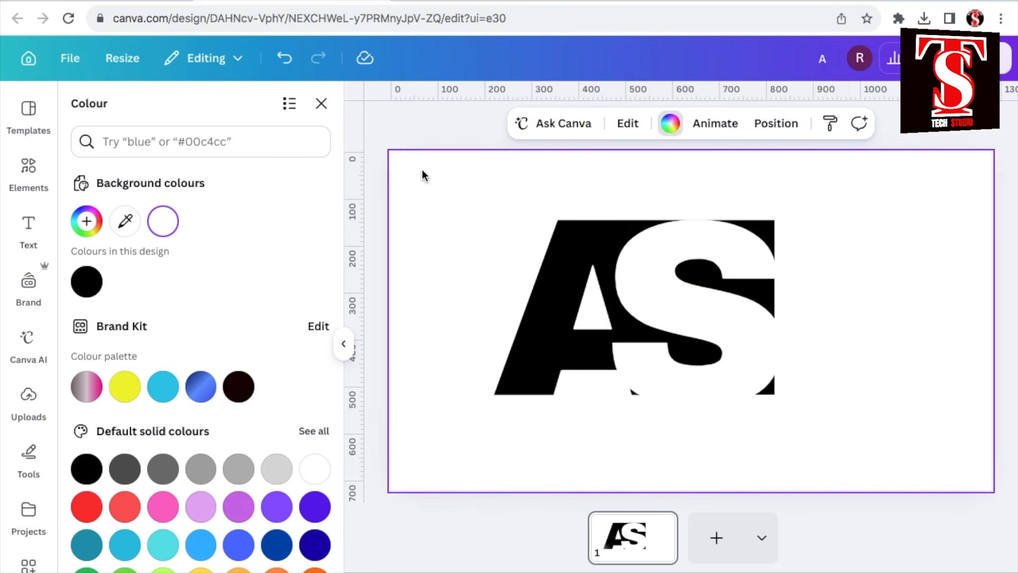
Select all the logo pieces together, enlarge them slightly and position them in the middle of the page.
left_click_drag(420, 159, 931, 477)
left_click_drag(758, 340, 756, 332)
left_click(939, 223)
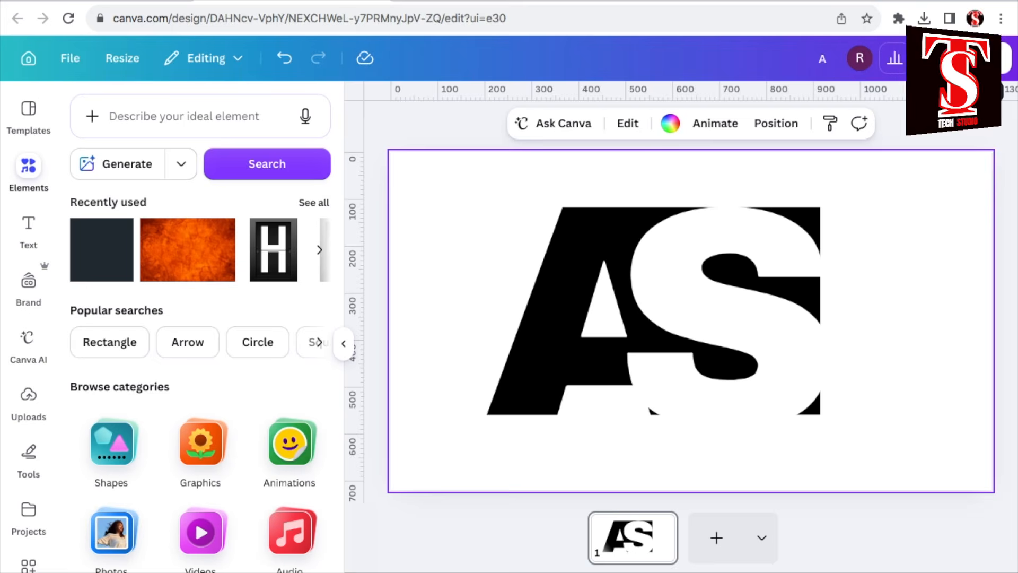
Download the design as a PNG at size 1 (1,280 × 720 px).
left_click(997, 58)
left_click(845, 413)
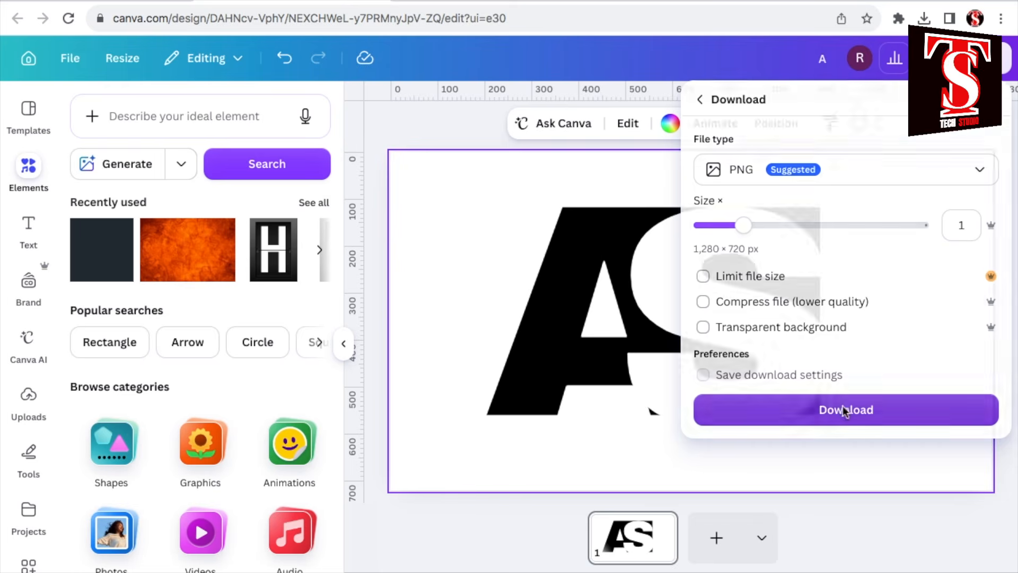
left_click(845, 412)
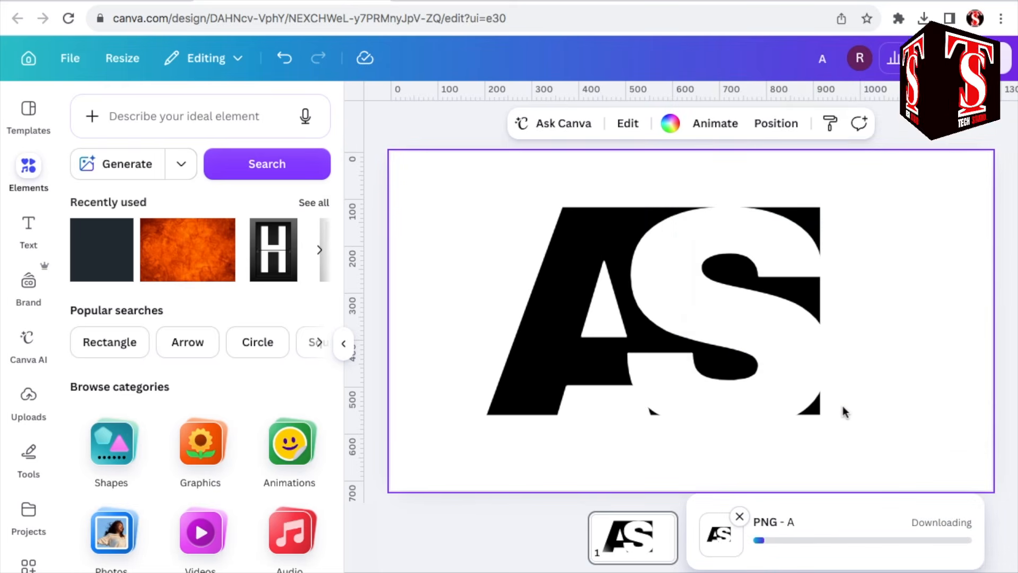
Select every element on the page and delete them all.
left_click(461, 532)
left_click_drag(853, 238, 938, 493)
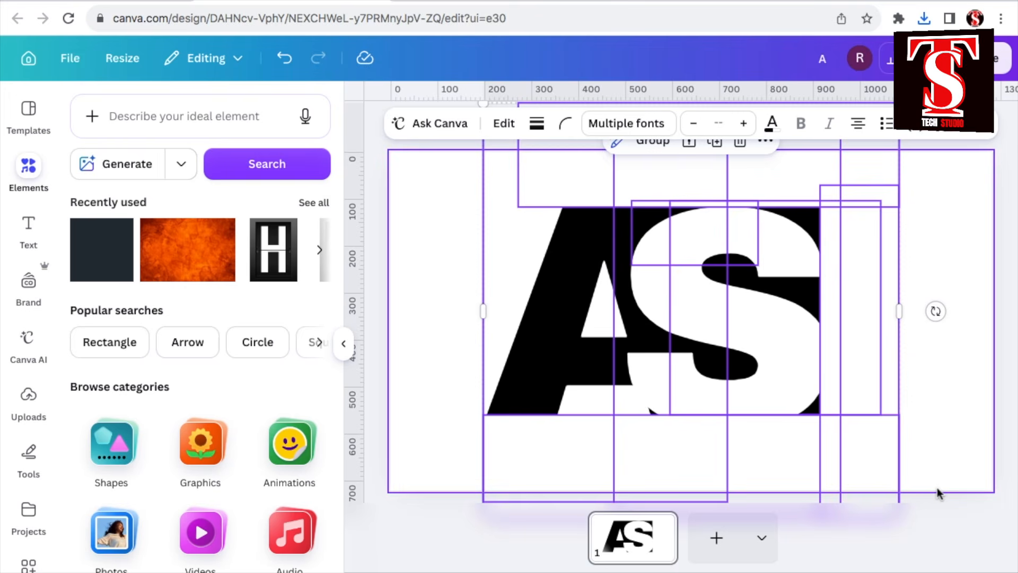
left_click(743, 152)
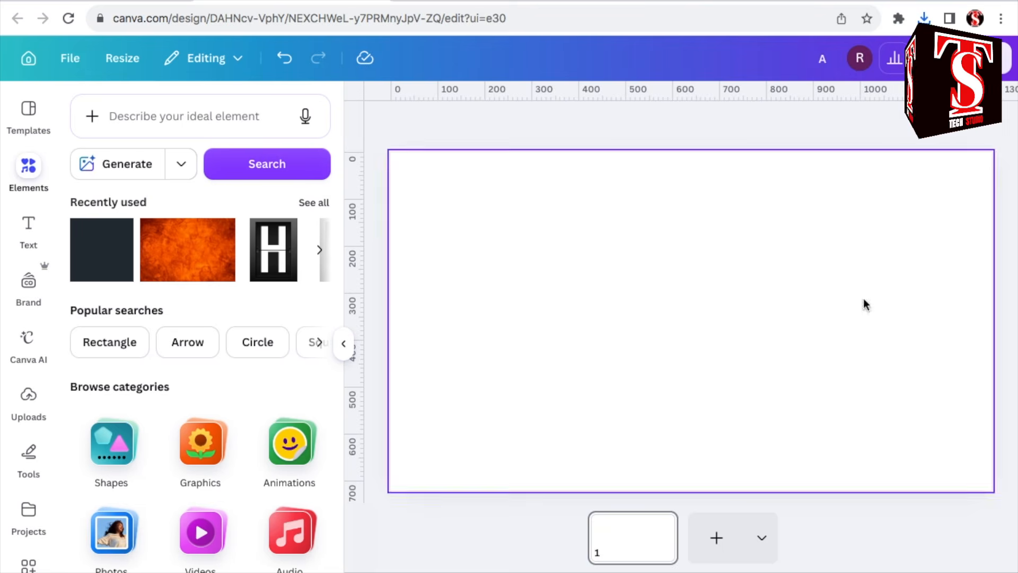
Place the newly downloaded A.png on the empty page and move it to the upper left.
left_click(924, 19)
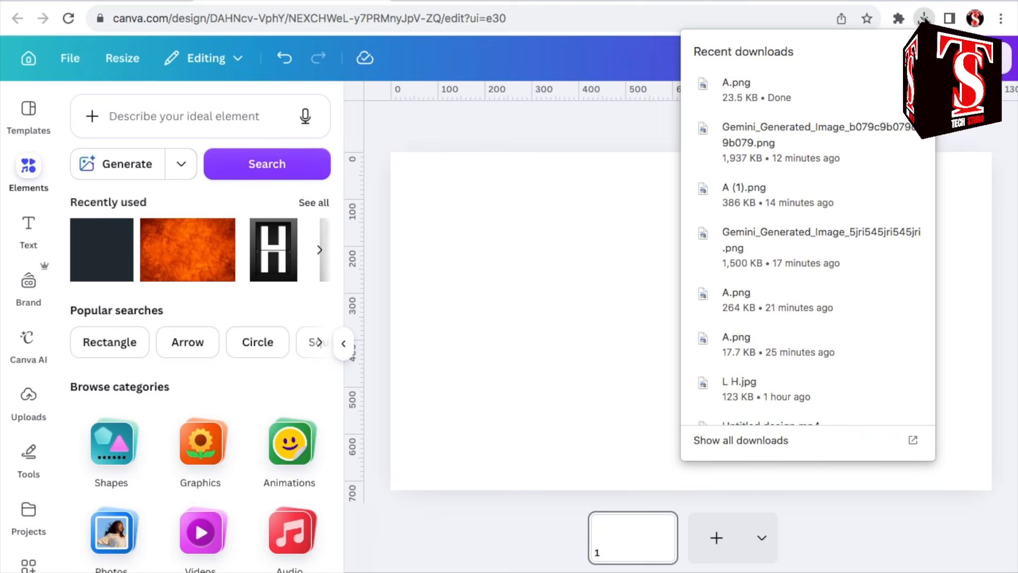
left_click_drag(768, 94, 573, 287)
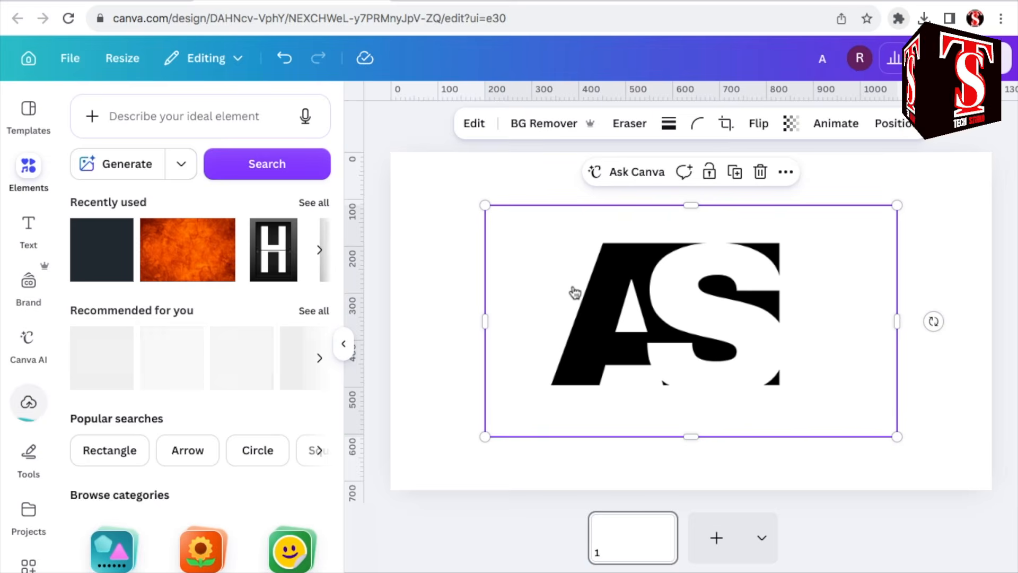
left_click_drag(657, 302, 519, 248)
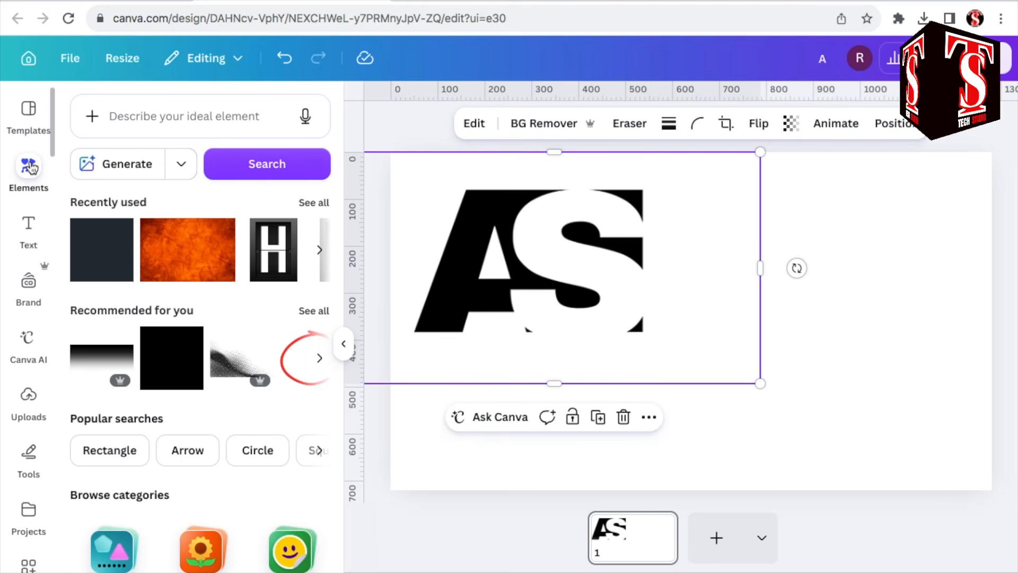
Search the elements for "grunge" photos and add the blue grunge texture on the right half of the page.
left_click(29, 166)
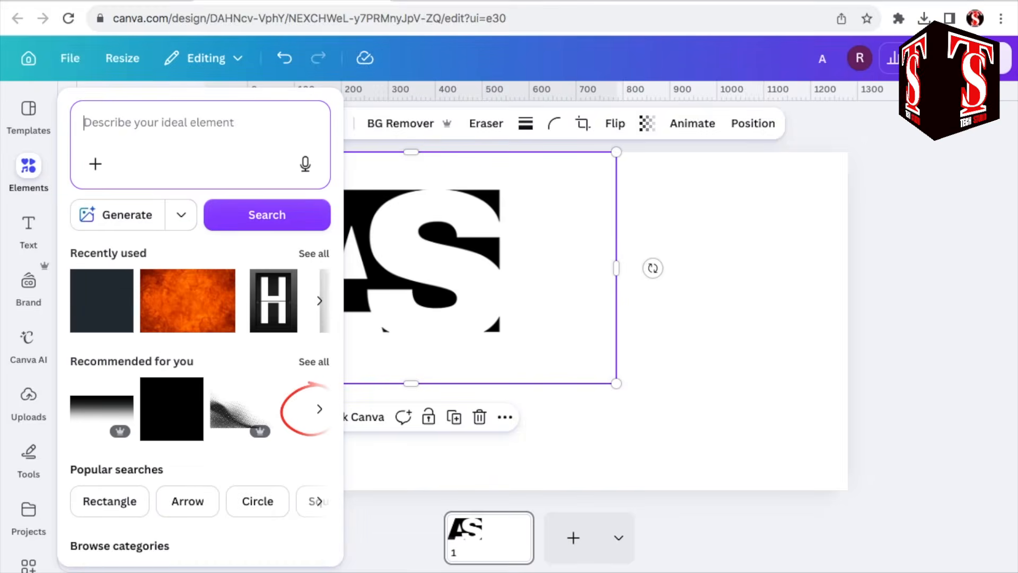
type("grunge")
key("Return")
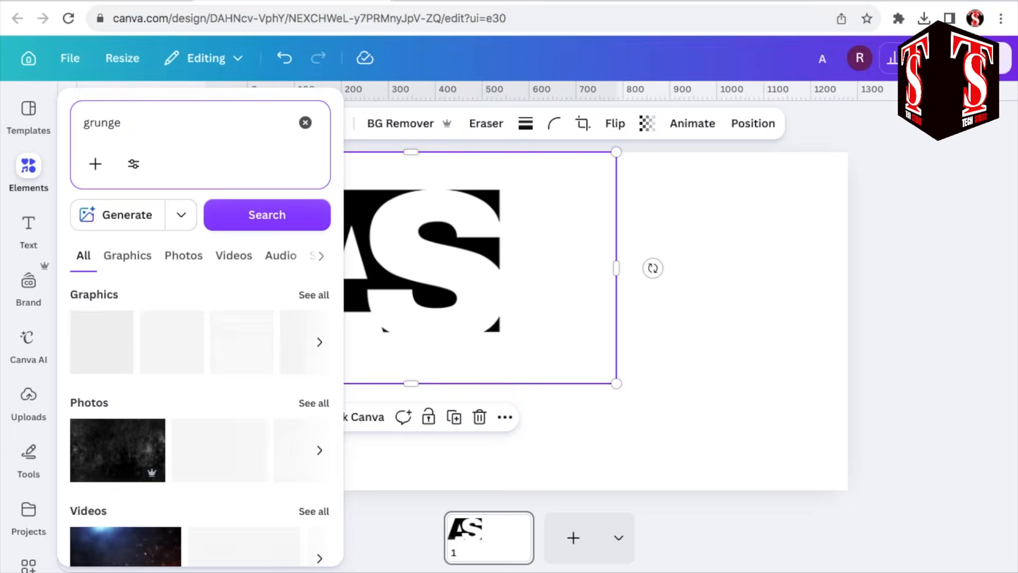
left_click(184, 256)
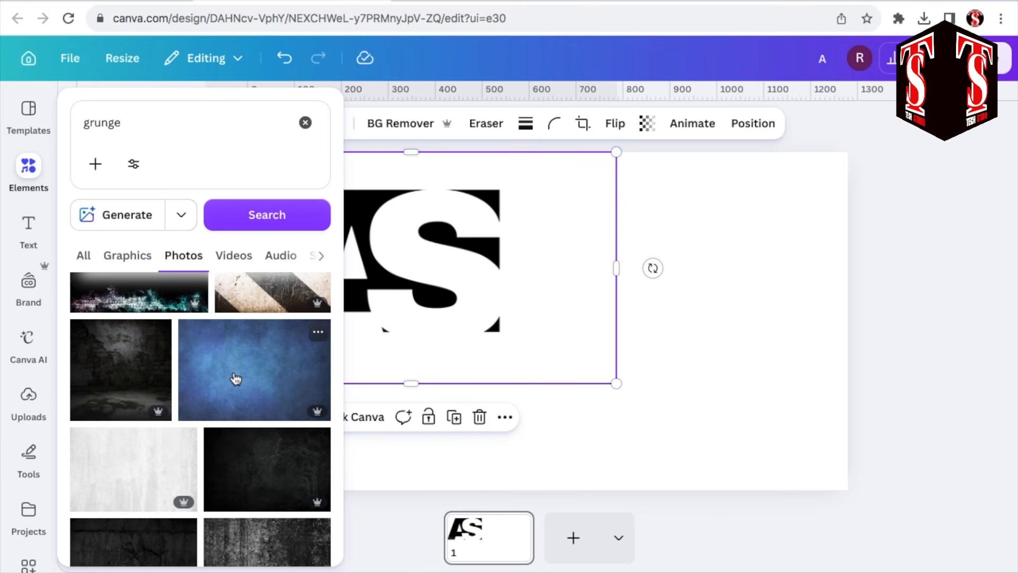
left_click(235, 379)
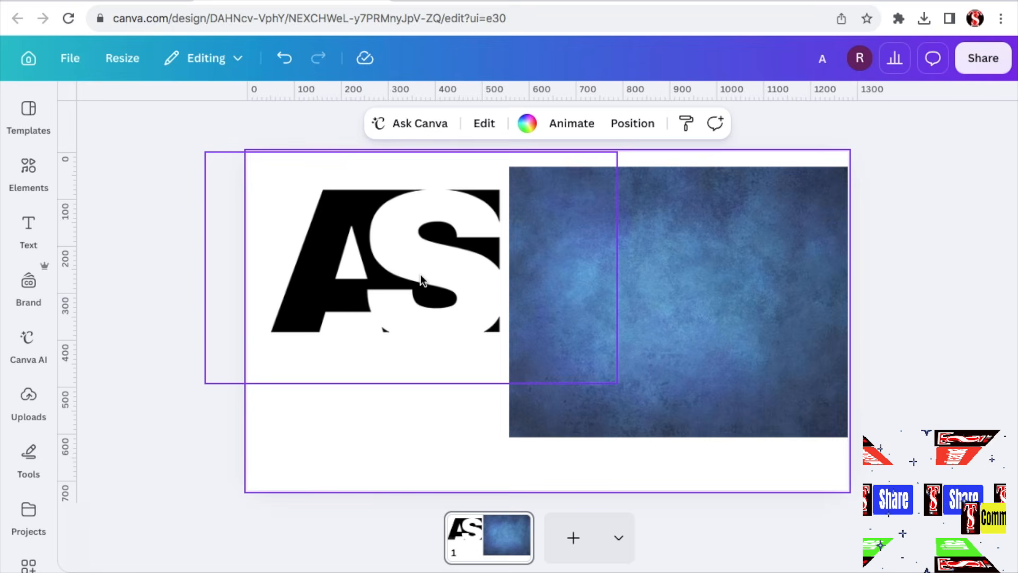
Select the AS logo image, search the apps for "Blend Image" and open the Blend Image app.
left_click(421, 280)
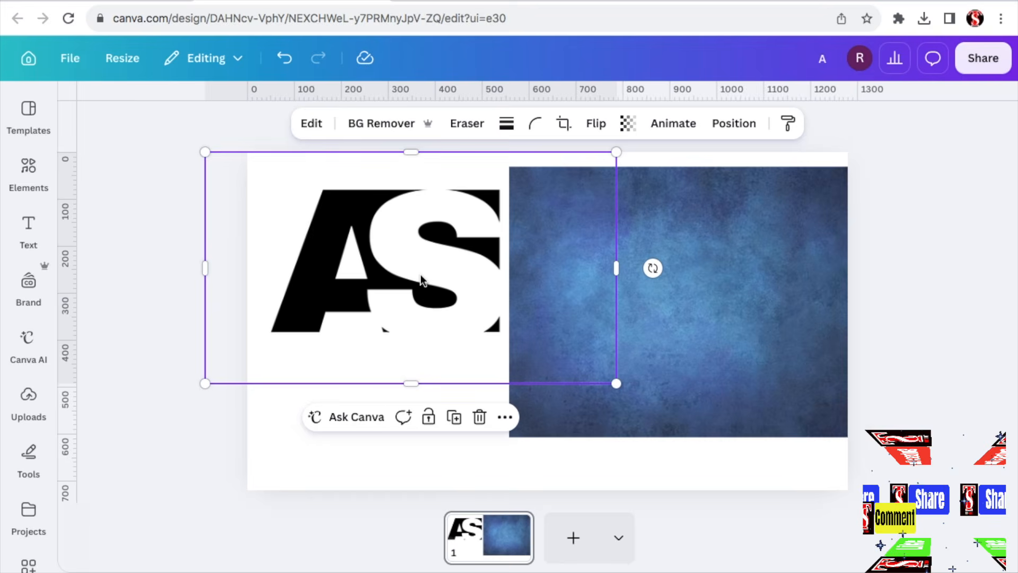
scroll(28, 371, "down", 3)
left_click(28, 395)
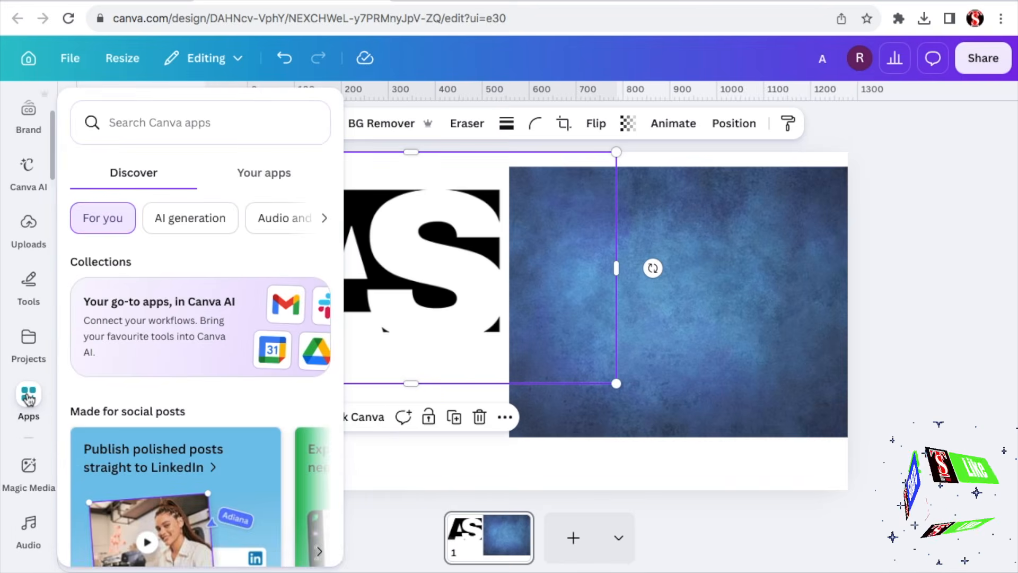
type("bl")
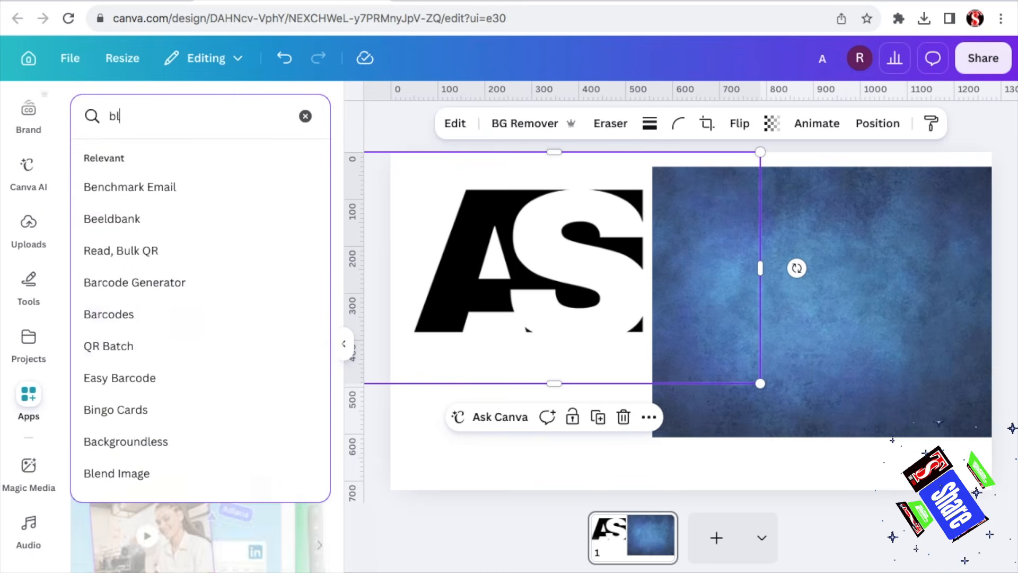
type("end Image")
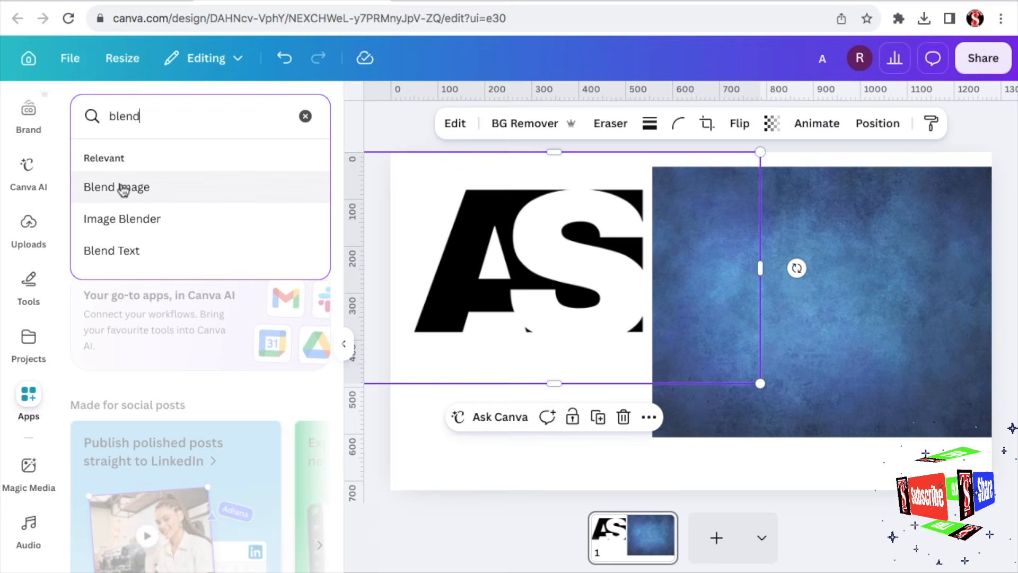
left_click(122, 186)
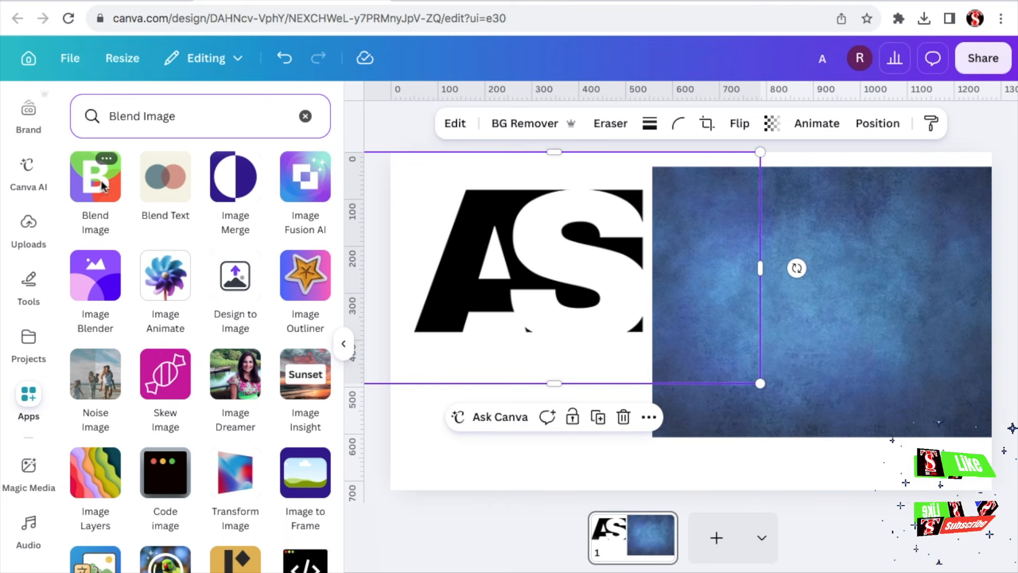
left_click(103, 185)
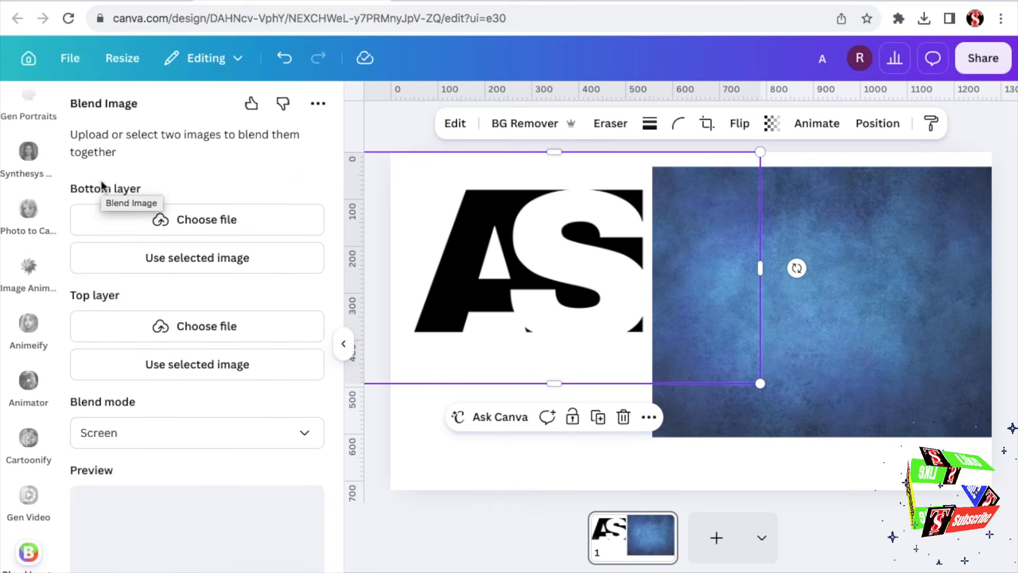
Use the AS logo as the bottom layer and the blue grunge texture as the top layer of the blend.
left_click(207, 259)
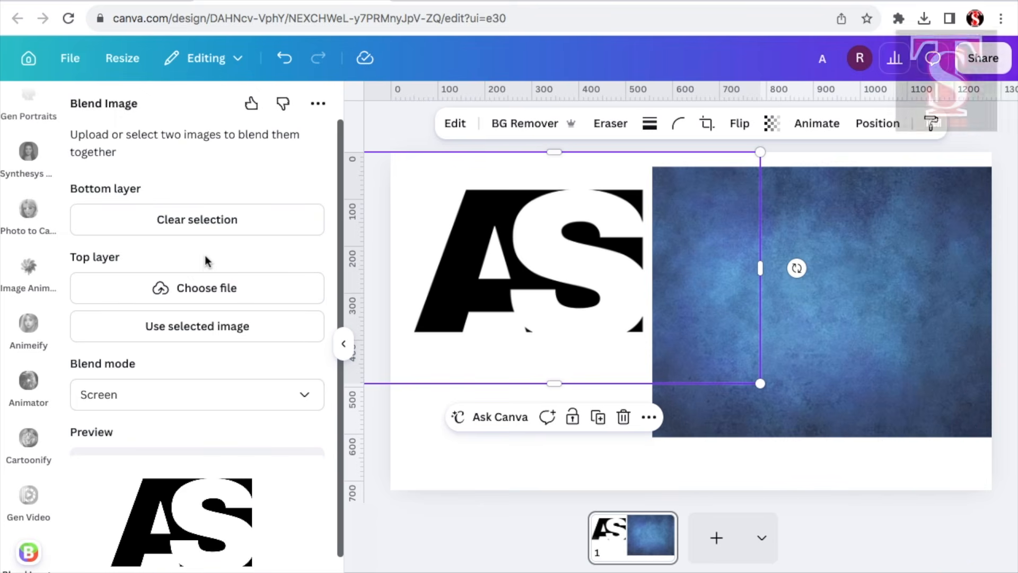
left_click(887, 304)
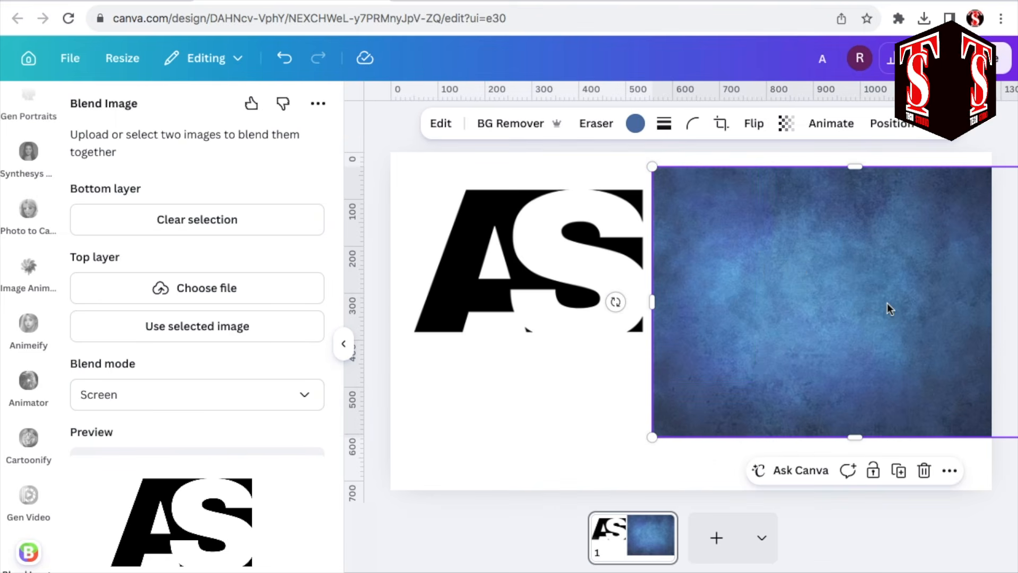
left_click(190, 328)
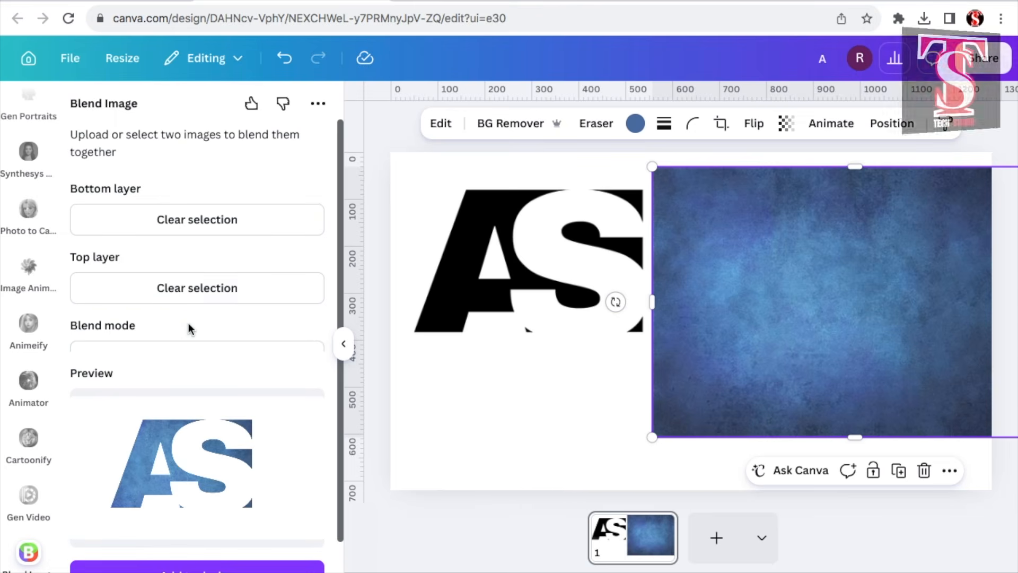
Delete the blue grunge texture and the original black AS logo from the page.
left_click(924, 472)
left_click(604, 285)
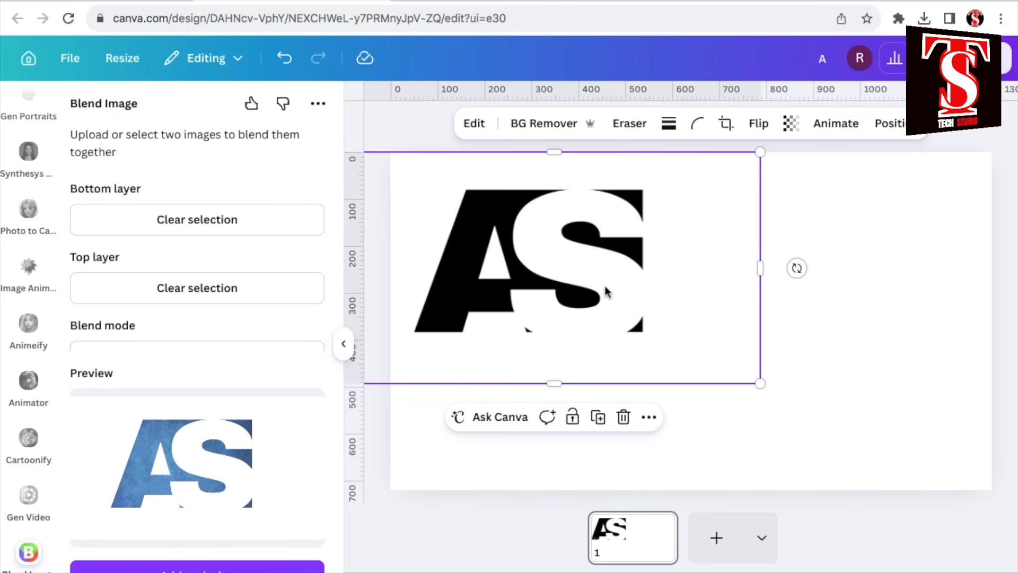
left_click(625, 417)
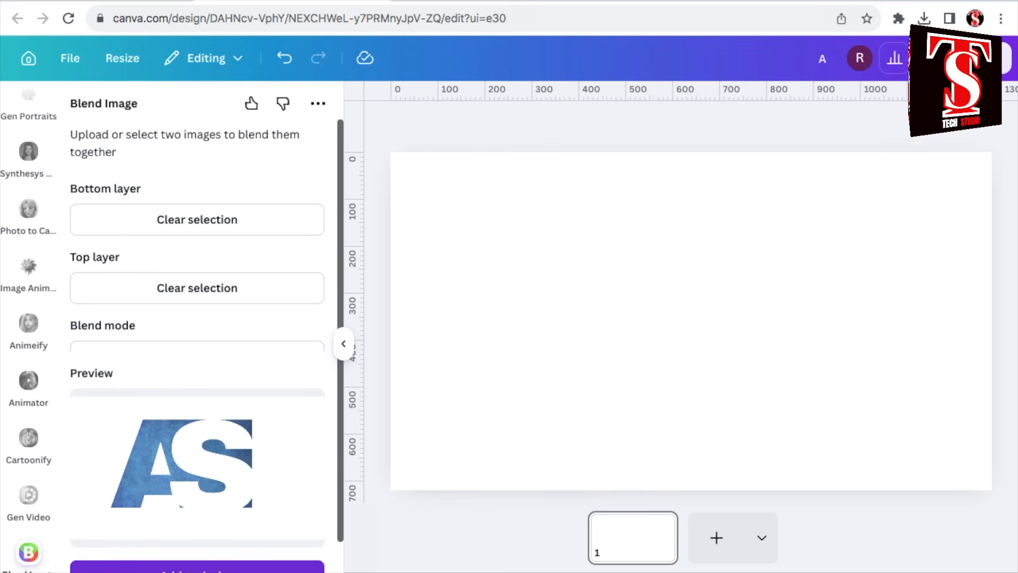
Add the blended blue AS image to the empty page, enlarge it to nearly fill the page and centre it.
left_click(197, 570)
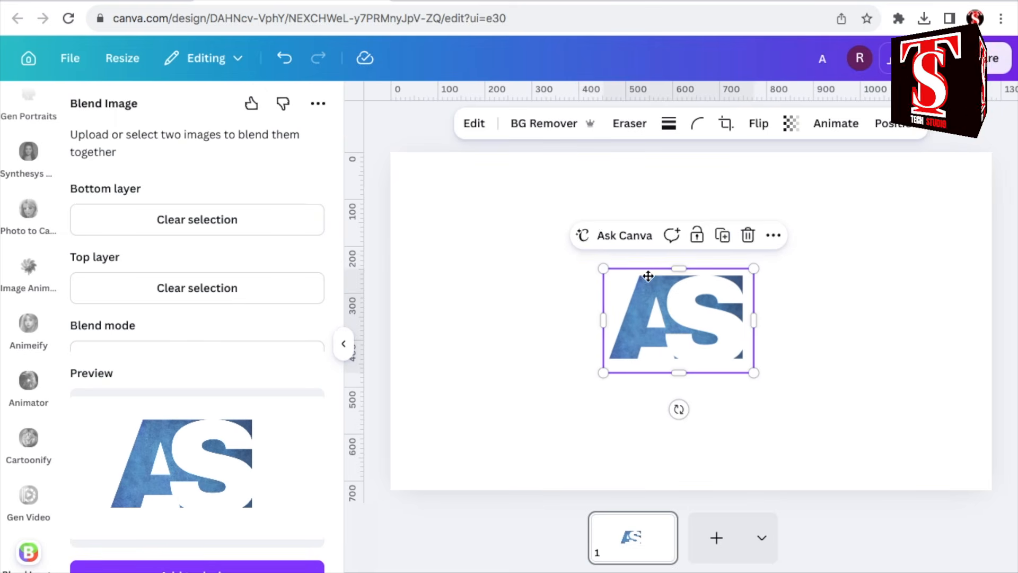
left_click_drag(670, 290, 544, 155)
left_click_drag(654, 257, 958, 465)
left_click_drag(756, 313, 709, 318)
left_click(962, 464)
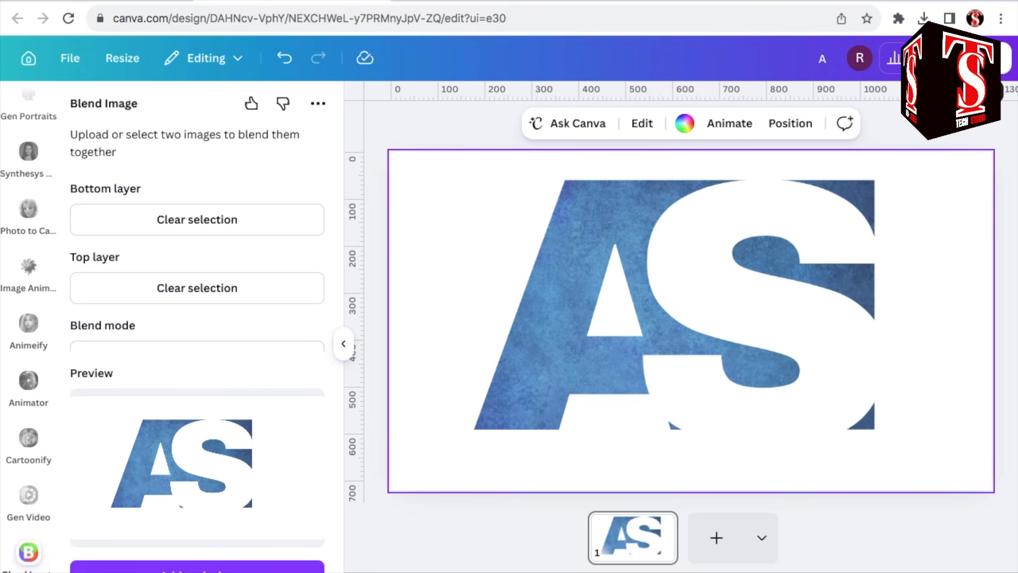
Download the design as a PNG with a transparent background.
left_click(984, 57)
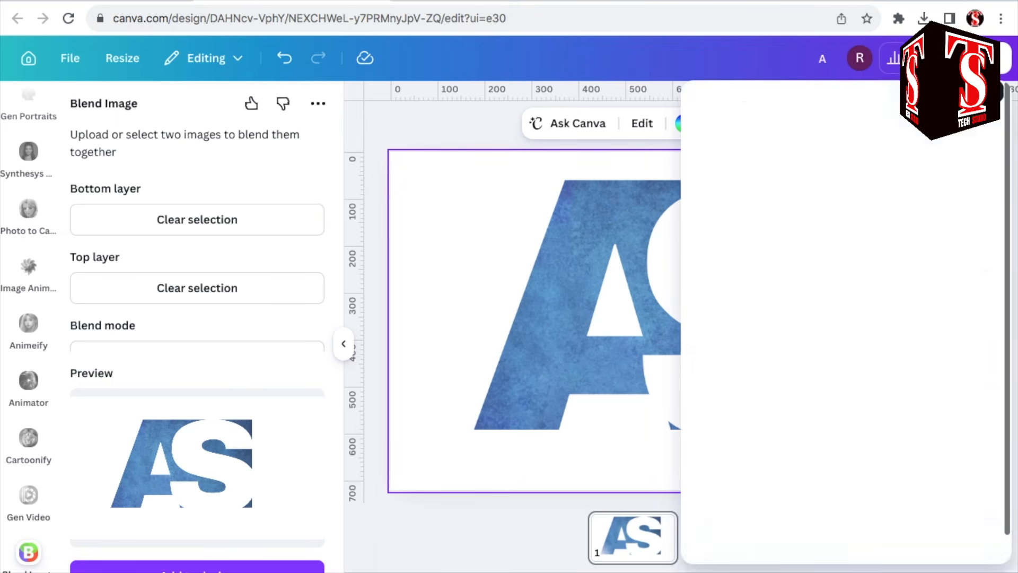
left_click(732, 424)
left_click(704, 327)
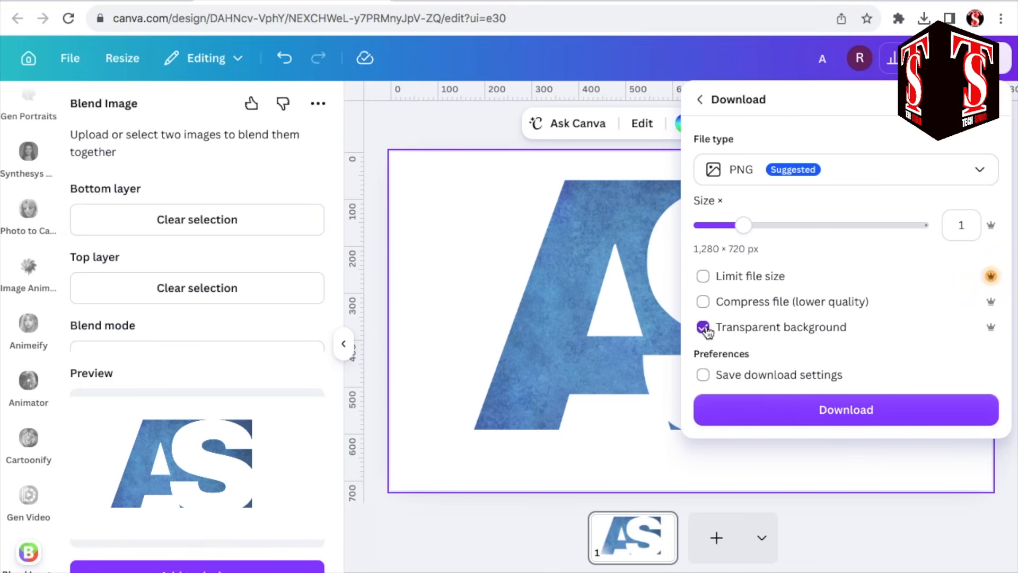
left_click(846, 410)
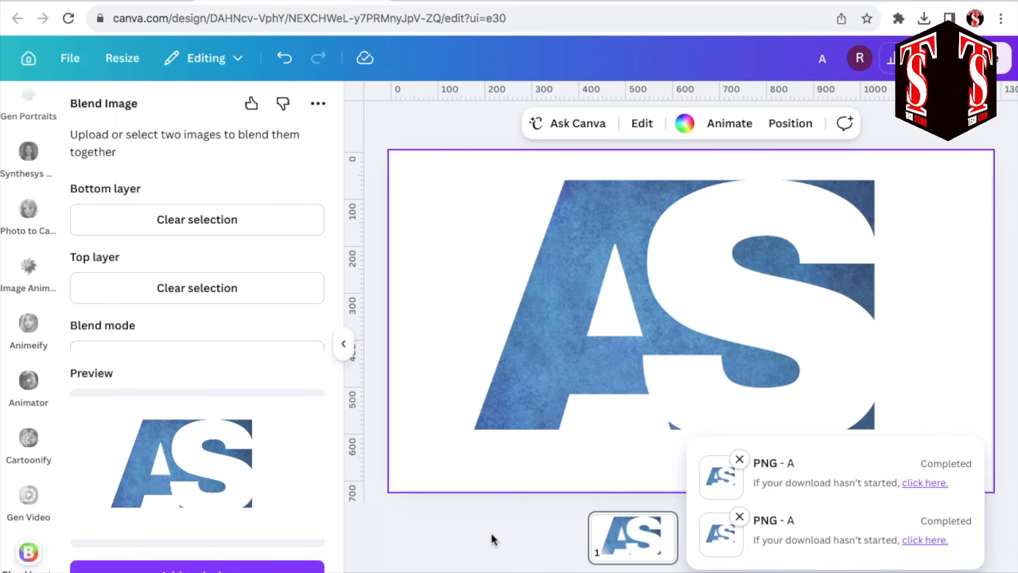
Switch to Google in the browser, open Google Gemini and go to its image creation page.
left_click(552, 315)
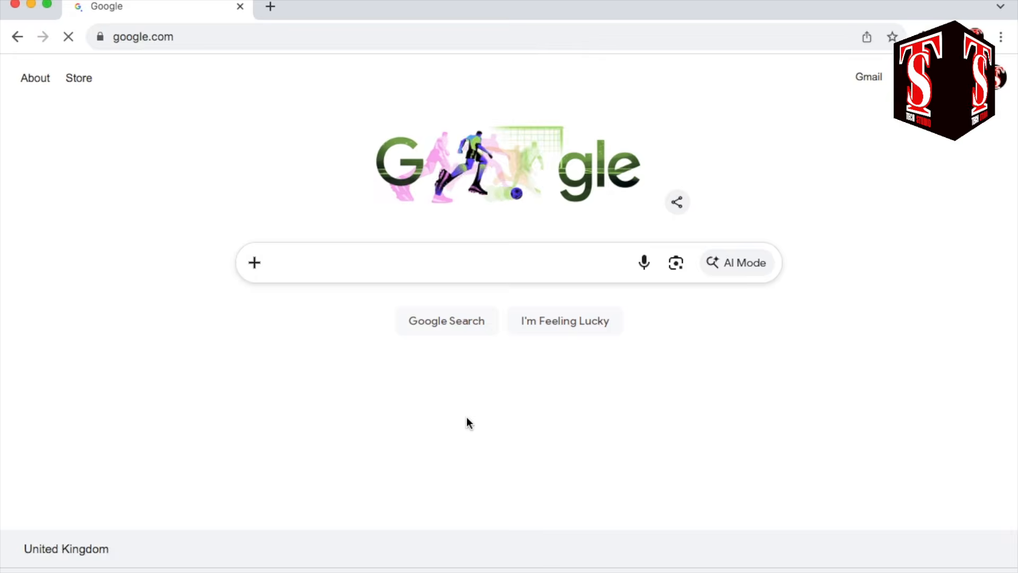
left_click(339, 263)
left_click(328, 297)
left_click(144, 234)
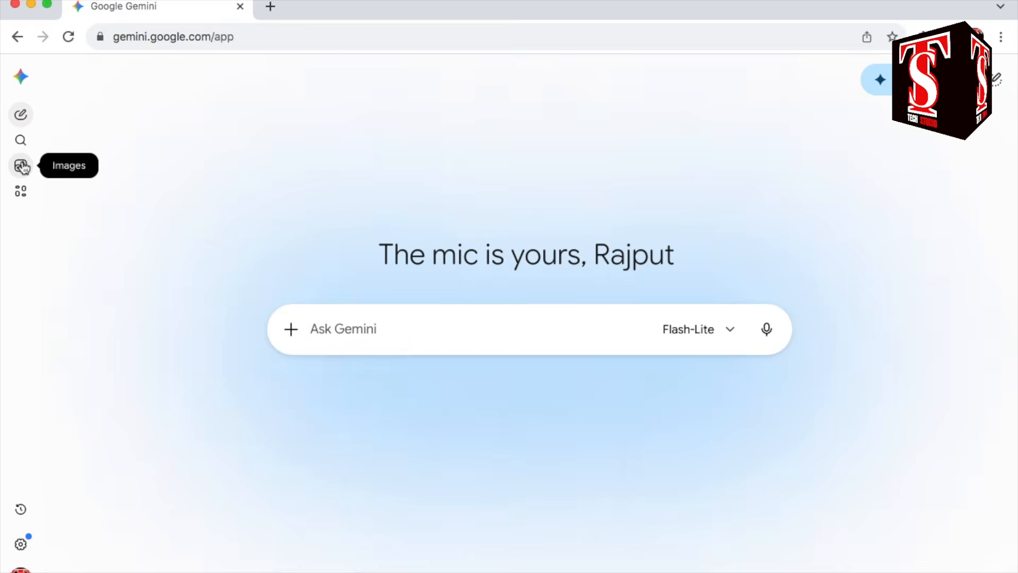
left_click(22, 167)
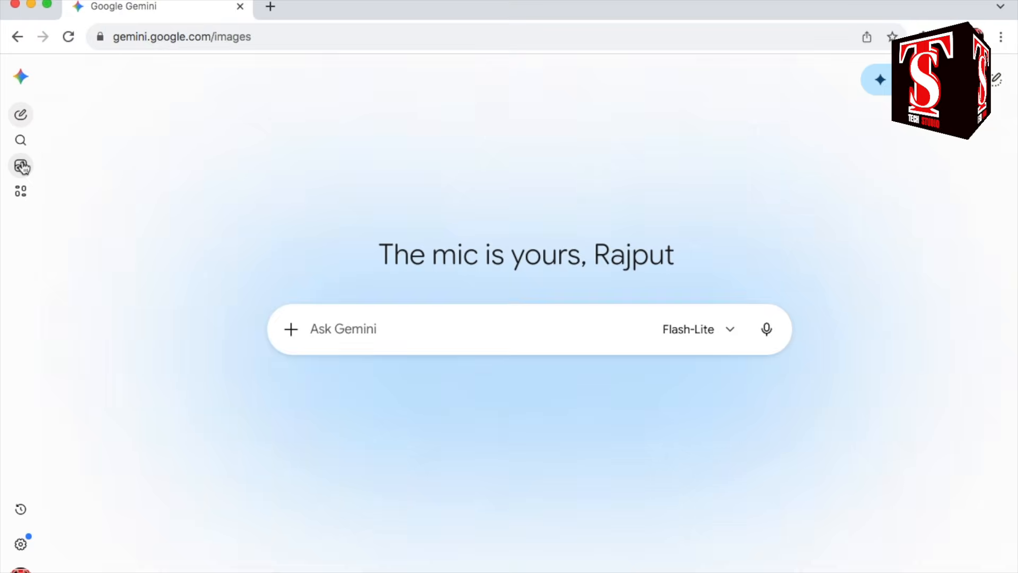
Upload A (2).png from the Downloads folder and generate an image from it with the prompt "3D logo".
left_click(298, 398)
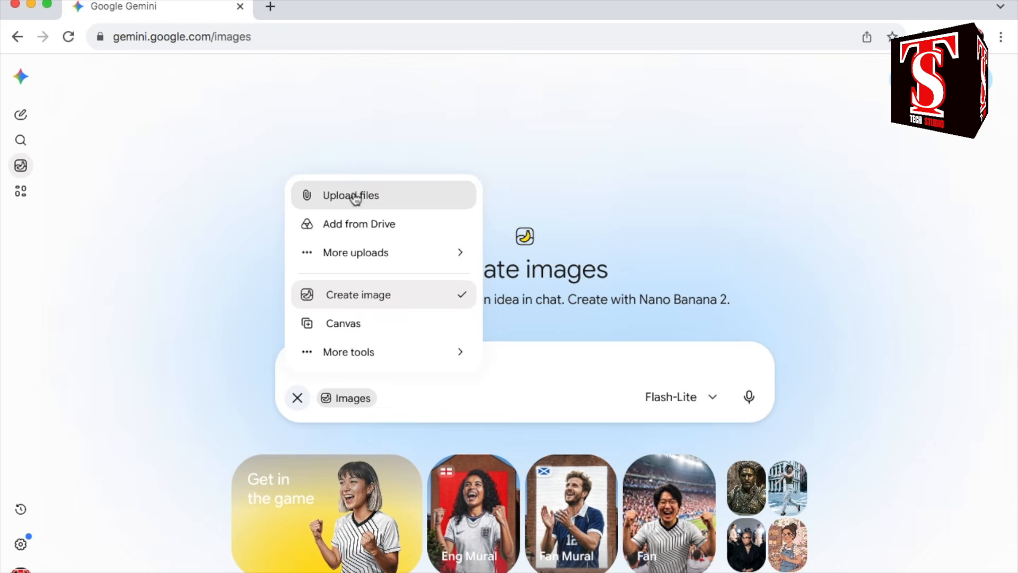
left_click(354, 197)
left_click(360, 133)
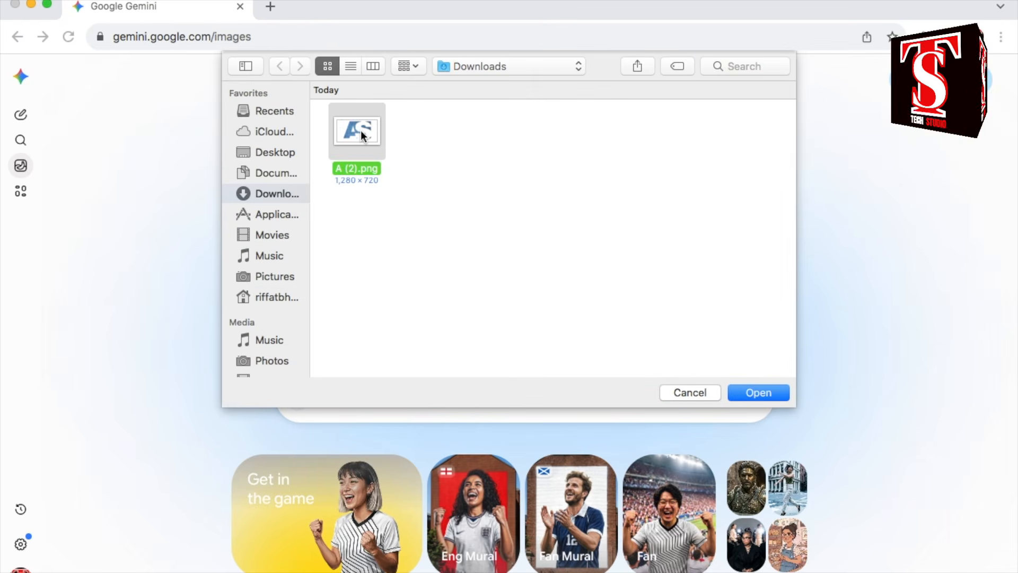
left_click(762, 392)
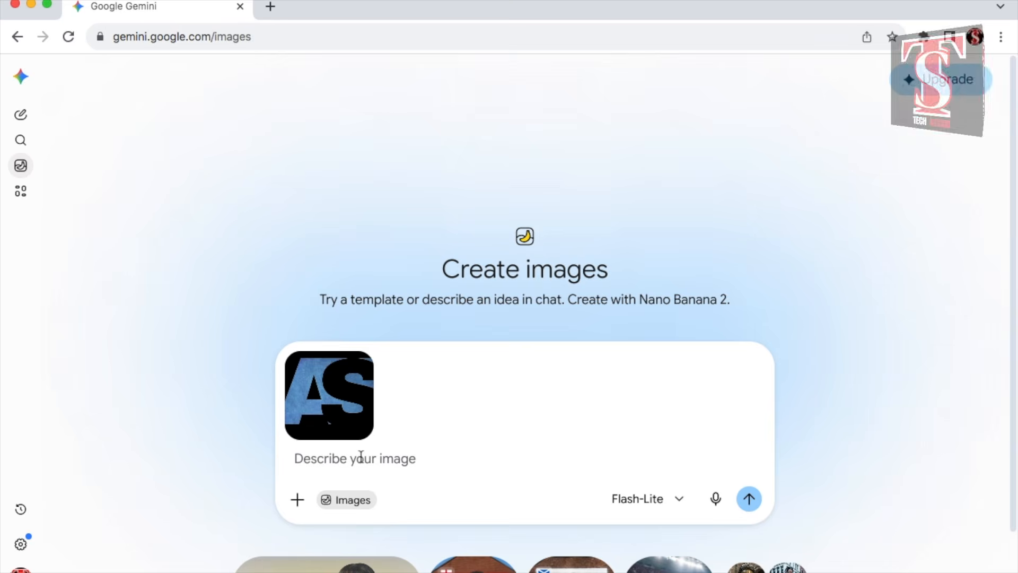
type("3D logo")
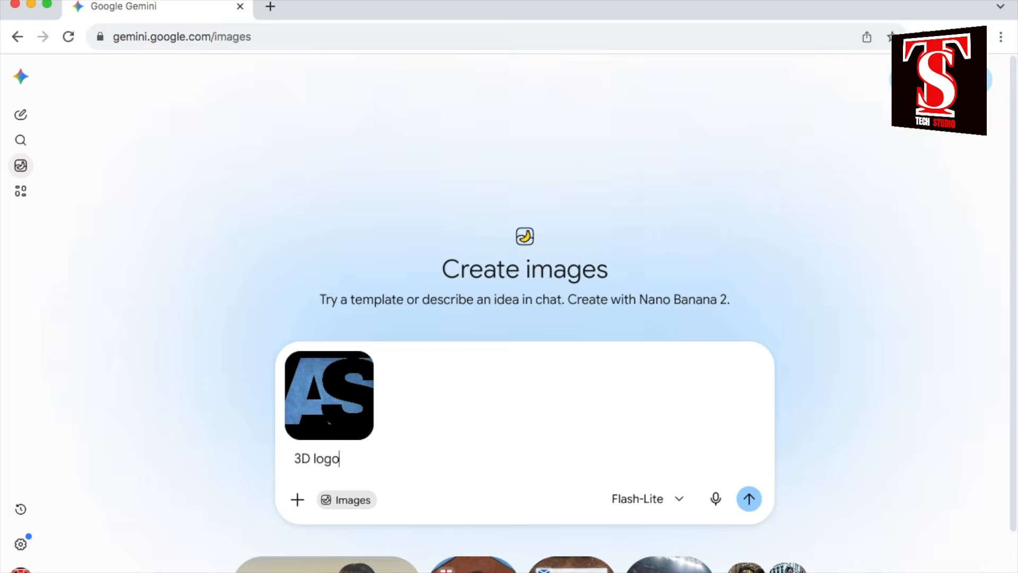
key("Return")
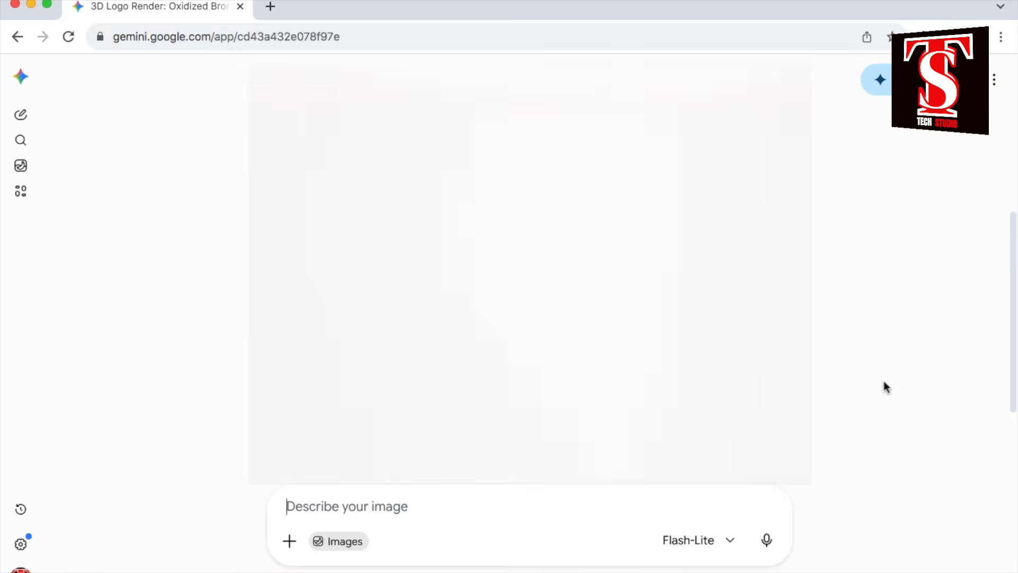